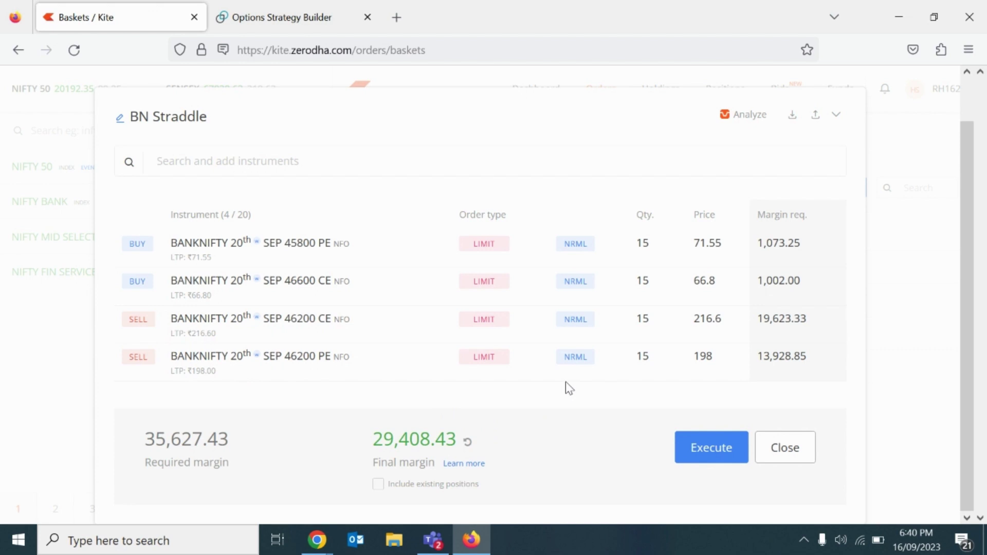
# Close the BN Straddle basket and open the empty Nifty Straddle basket.
pyautogui.press('Escape')
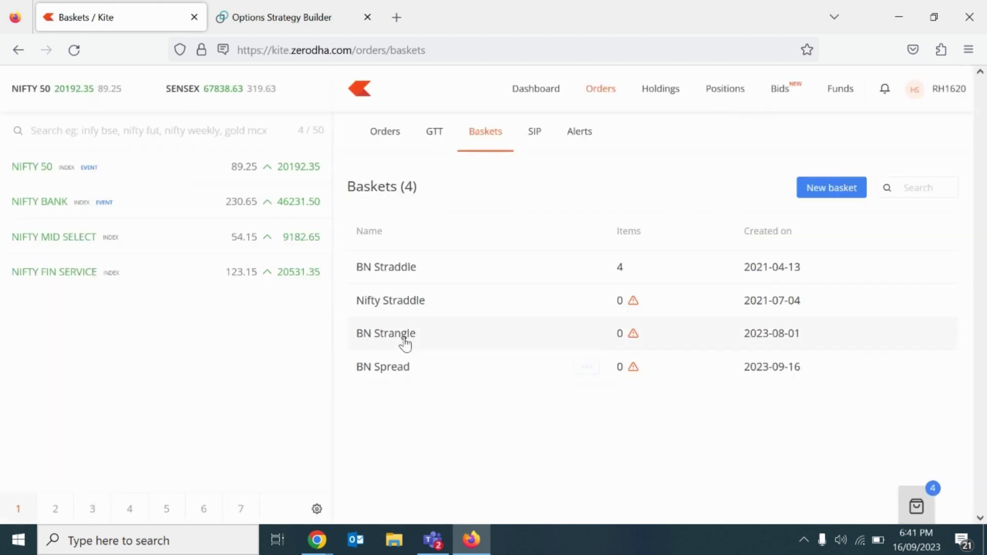
pyautogui.click(391, 305)
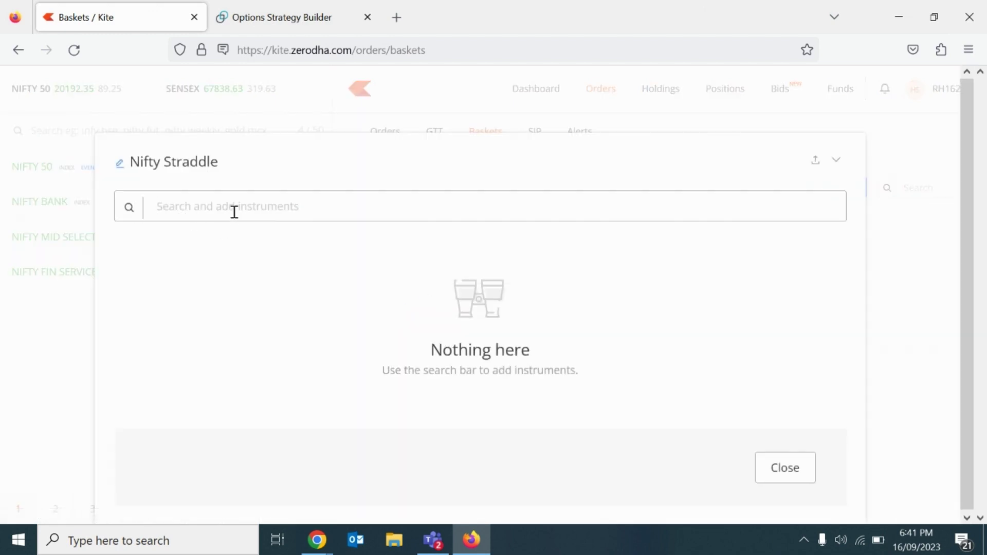
pyautogui.click(775, 474)
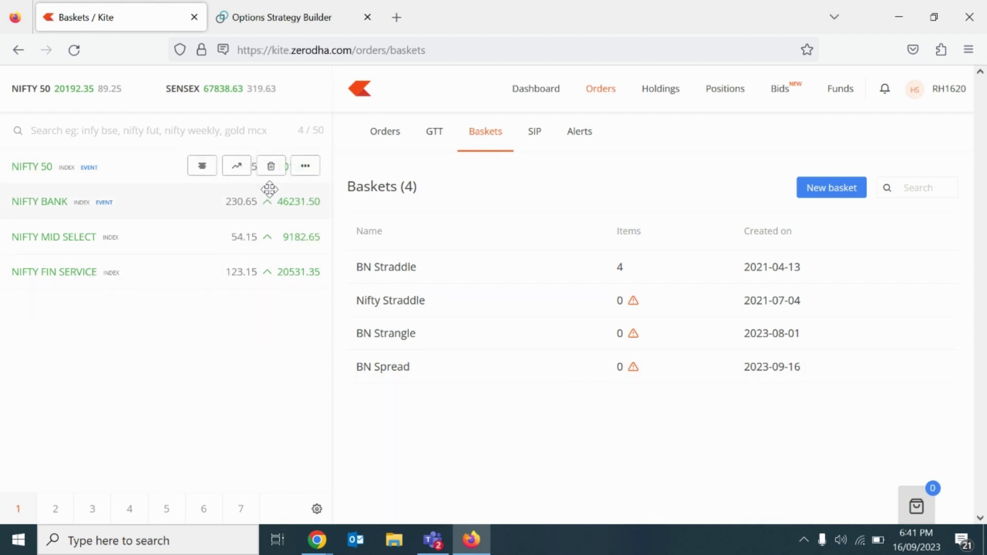
pyautogui.click(411, 308)
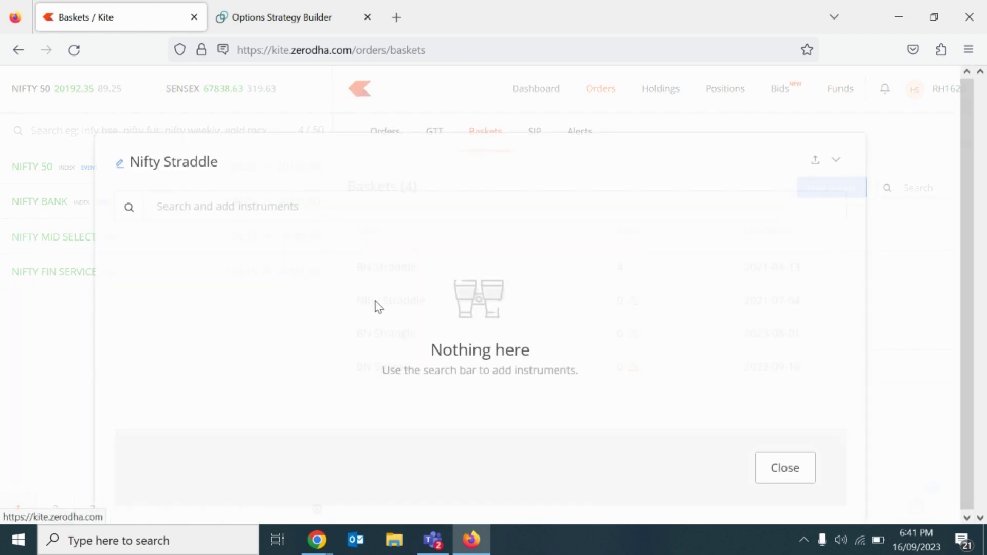
# Add a limit sell order for NIFTY 21st SEP 20200 CE to the basket, quantity 50 at price 88.
pyautogui.click(220, 196)
pyautogui.write('20200')
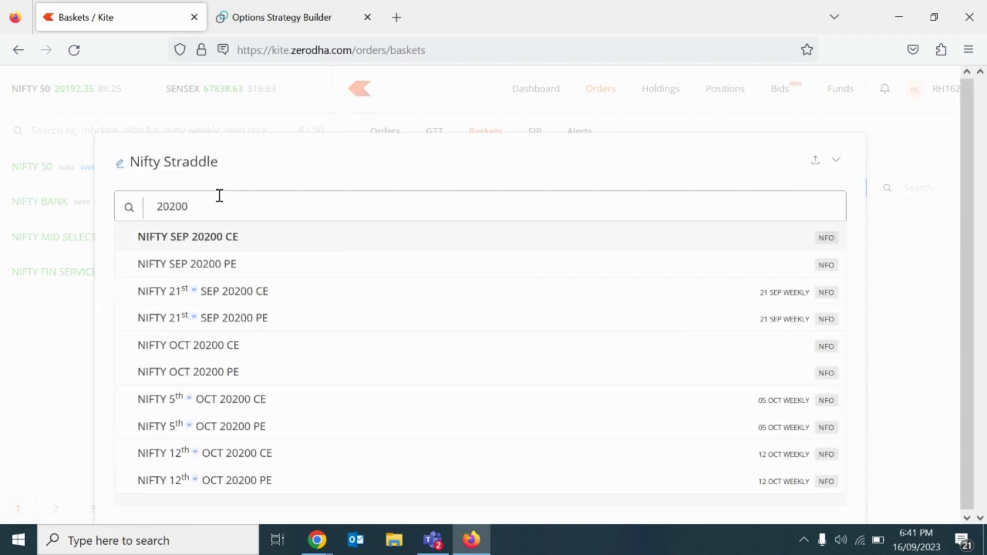
pyautogui.click(293, 297)
pyautogui.click(660, 221)
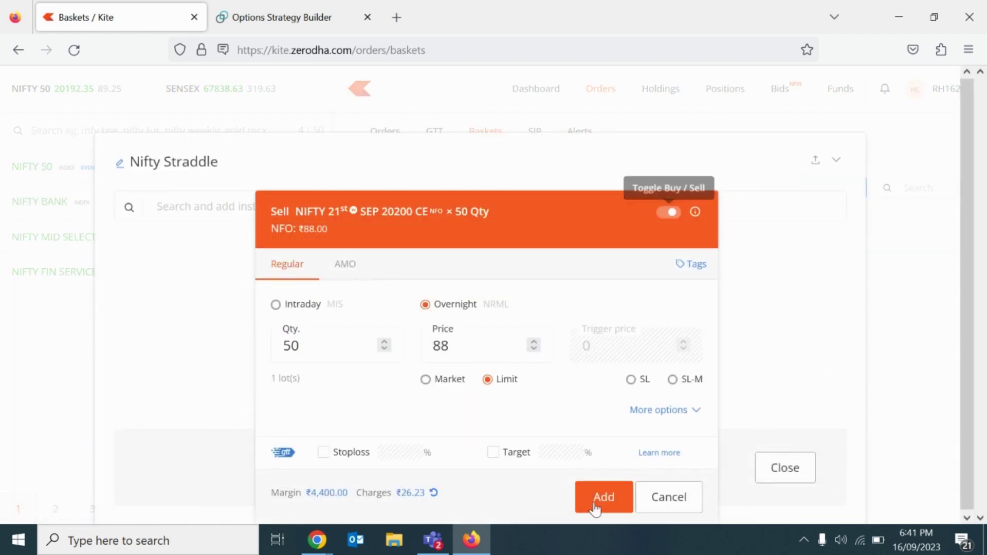
pyautogui.click(601, 496)
# Add a limit sell order for NIFTY 21st SEP 20200 PE to the basket, quantity 50 at price 77.4.
pyautogui.click(194, 207)
pyautogui.write('20200')
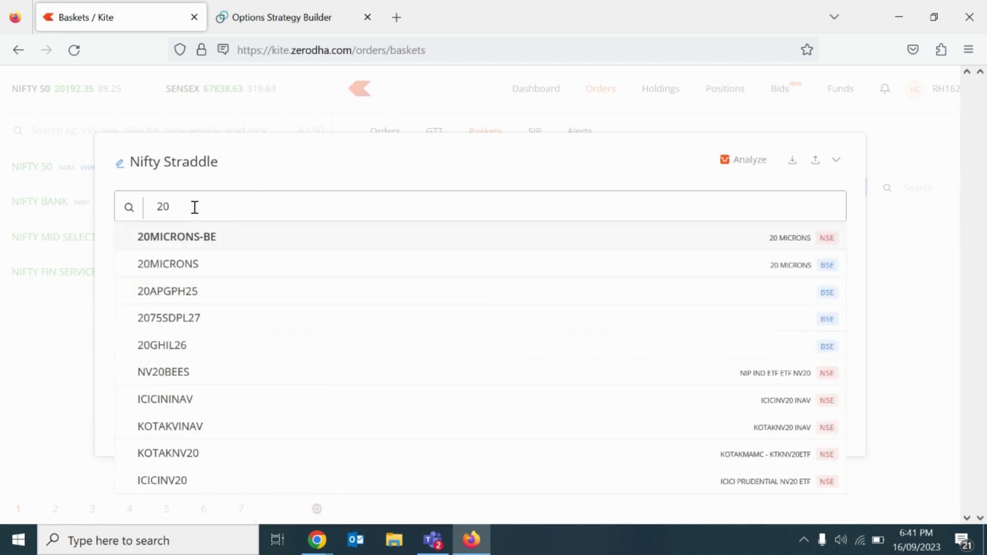
pyautogui.click(252, 319)
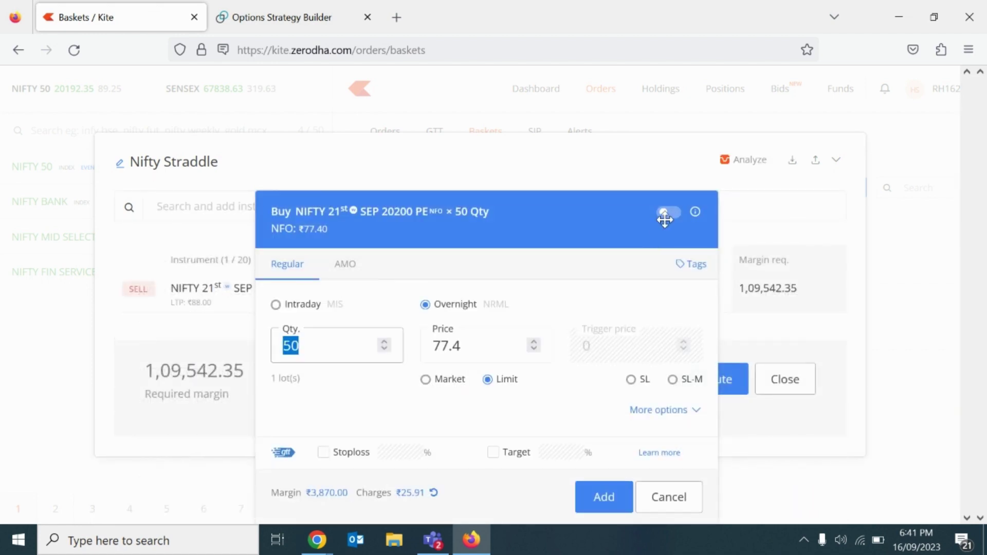
pyautogui.click(662, 214)
pyautogui.click(599, 495)
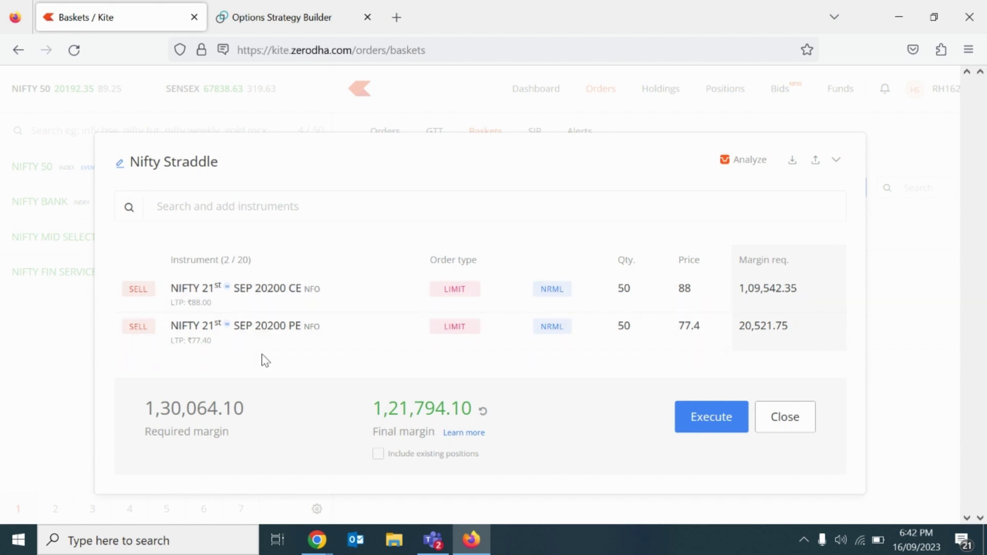
# Add a limit buy order for NIFTY 21st SEP 20400 CE to the basket, quantity 50 at price 20.2.
pyautogui.click(260, 212)
pyautogui.write('20400')
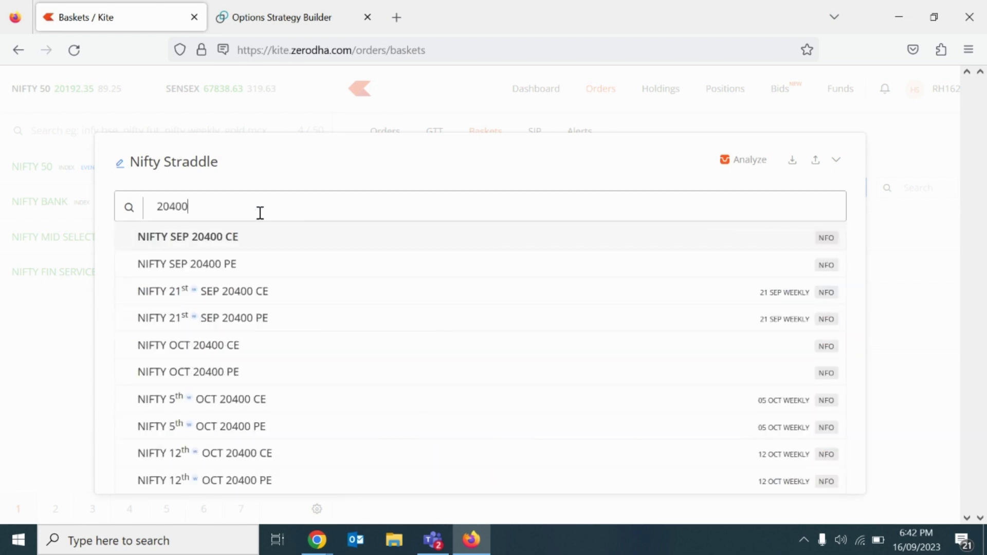
pyautogui.click(282, 297)
pyautogui.click(604, 497)
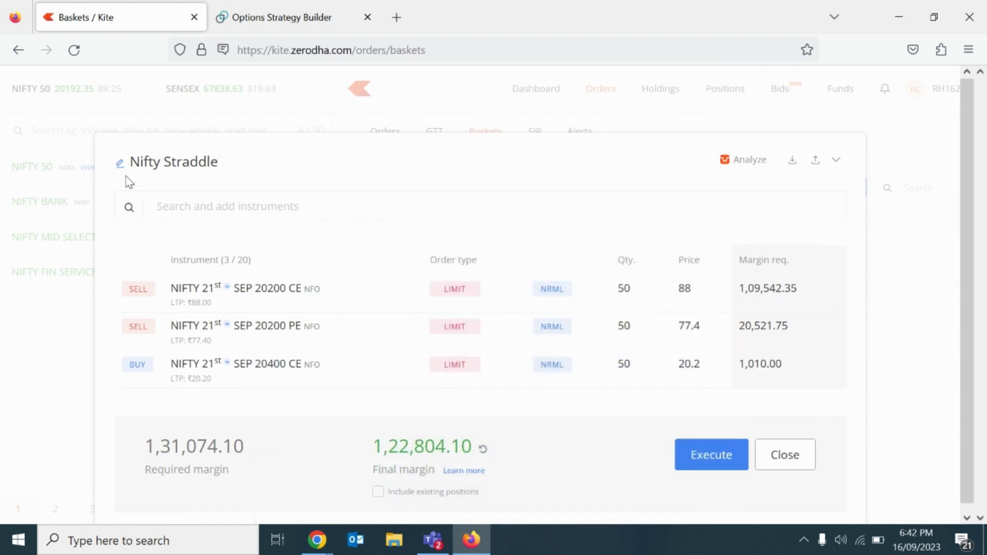
# Add a limit buy order for NIFTY 21st SEP 20000 PE to the basket, quantity 50 at price 26.
pyautogui.click(171, 201)
pyautogui.write('2')
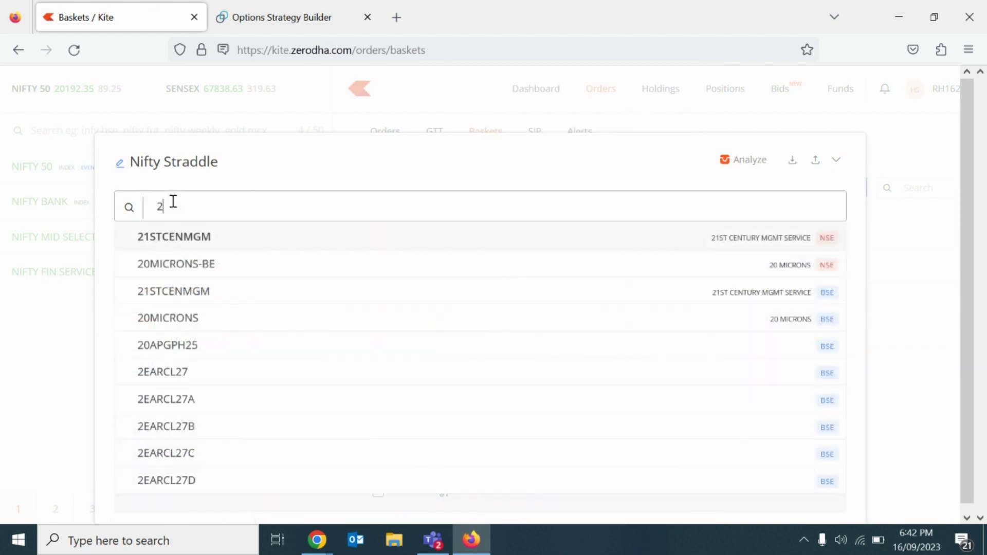
pyautogui.write('0000')
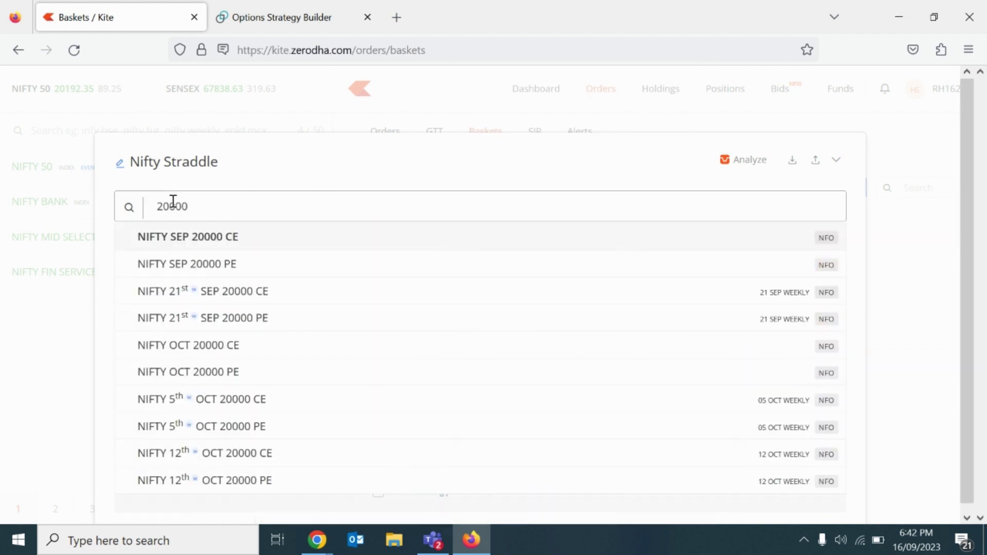
pyautogui.click(198, 328)
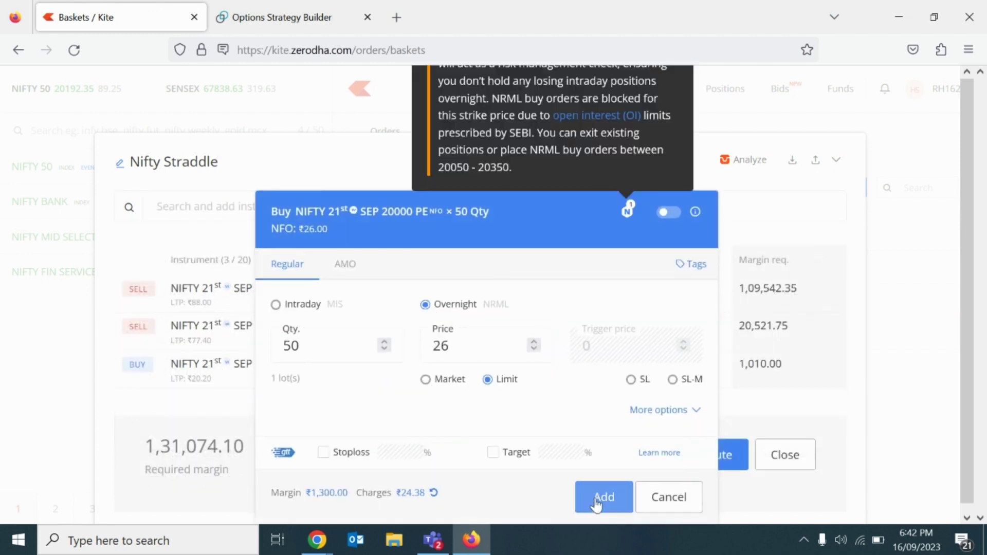
pyautogui.click(602, 497)
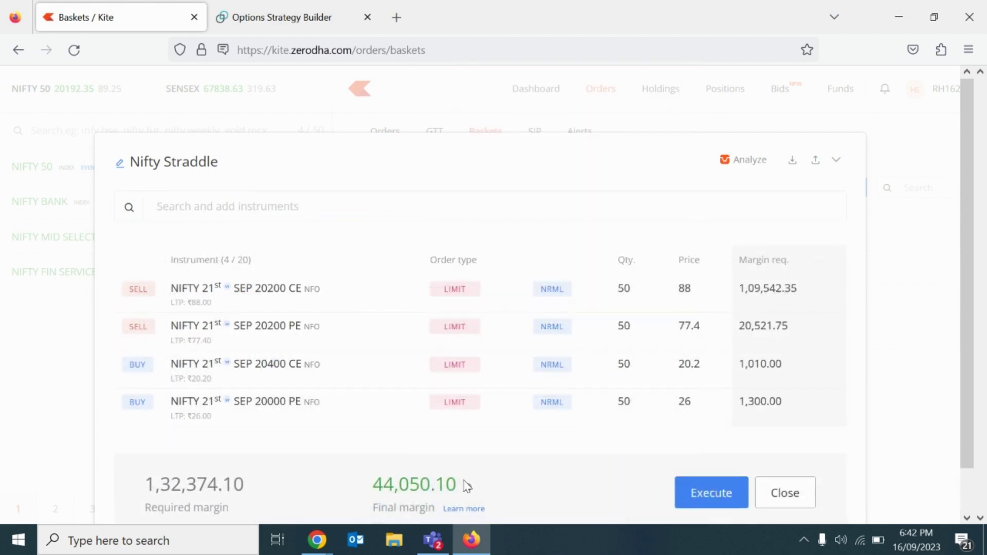
# Move the 20400 CE and 20000 PE buy orders above both sell orders, and close the Nifty Straddle basket.
pyautogui.moveTo(222, 365); pyautogui.dragTo(230, 299)
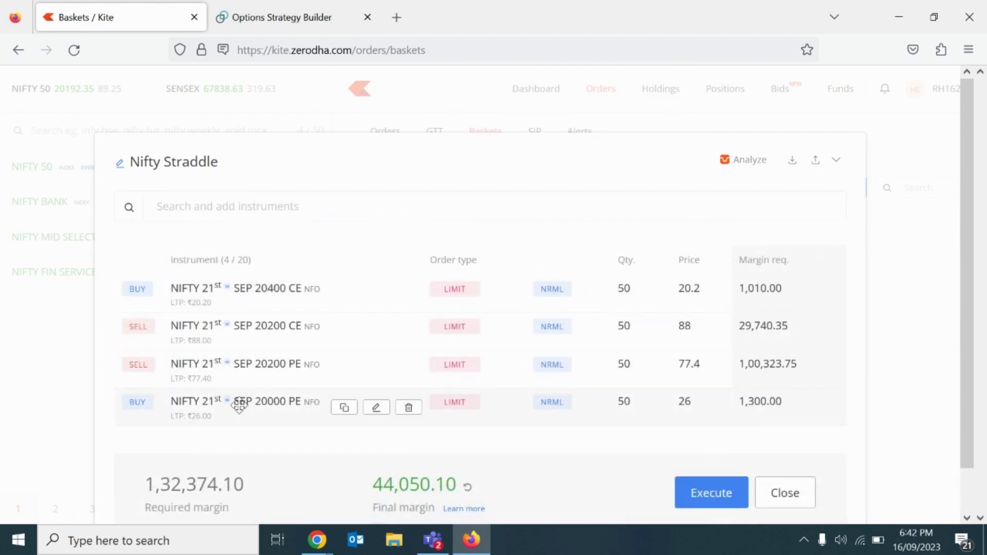
pyautogui.moveTo(238, 403); pyautogui.dragTo(243, 315)
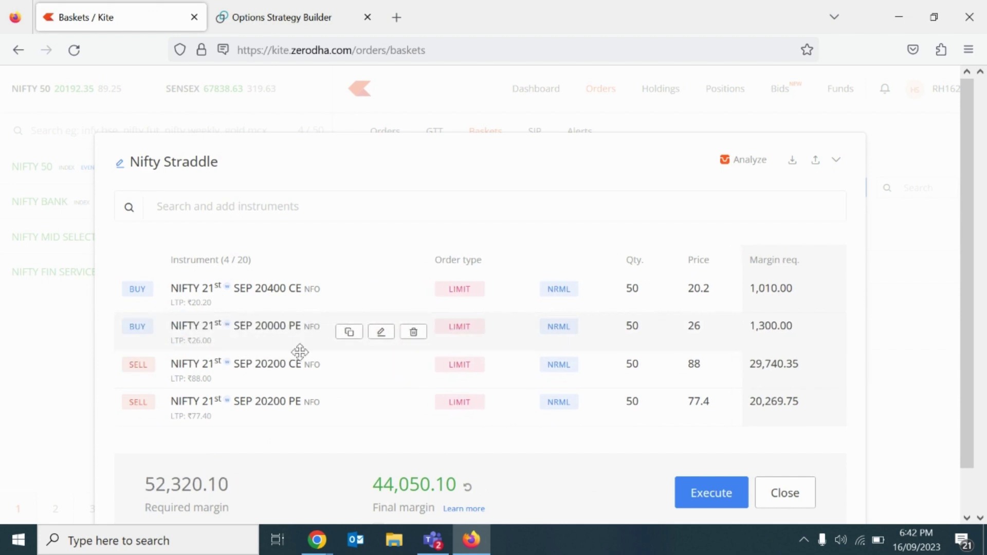
pyautogui.scroll(-2, 550, 466)
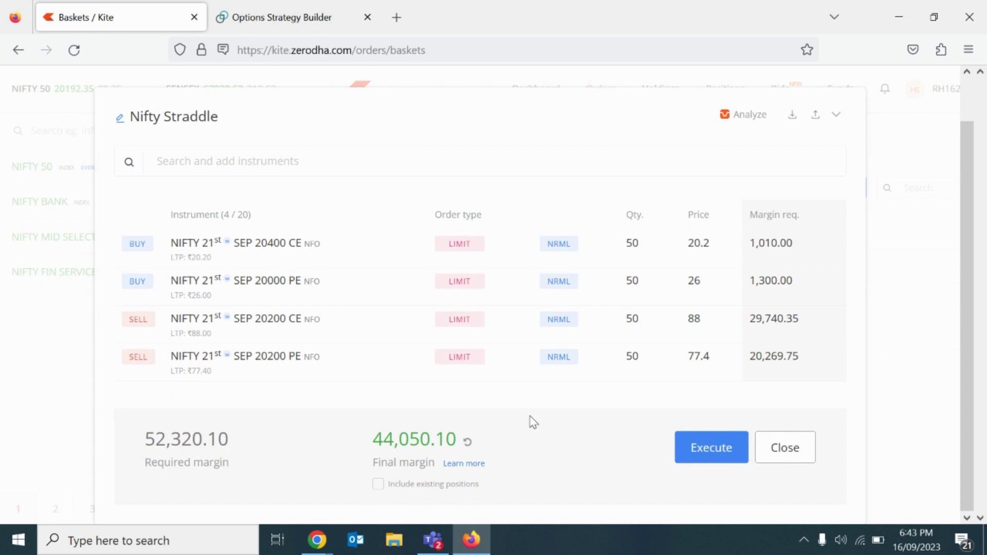
pyautogui.moveTo(742, 299)
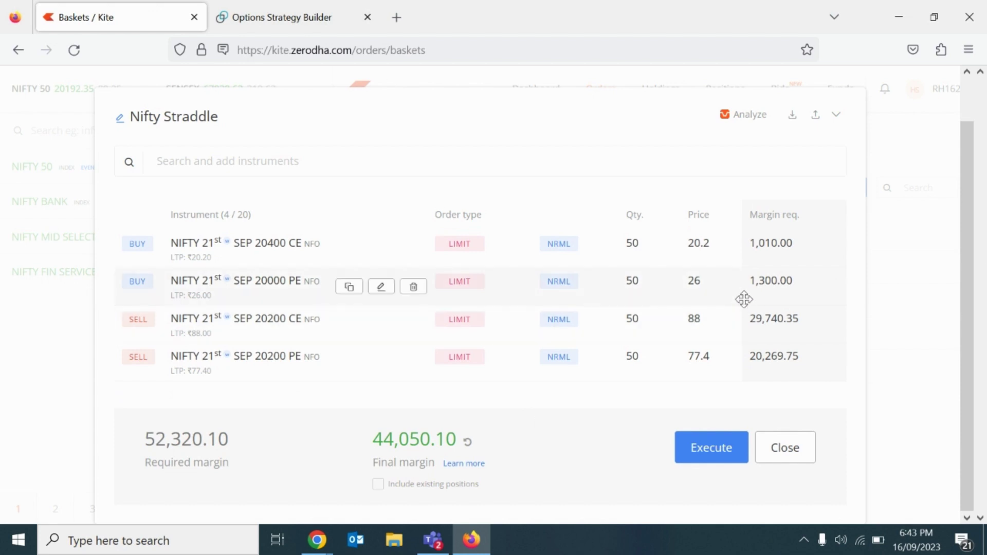
pyautogui.moveTo(308, 375)
pyautogui.moveTo(445, 363)
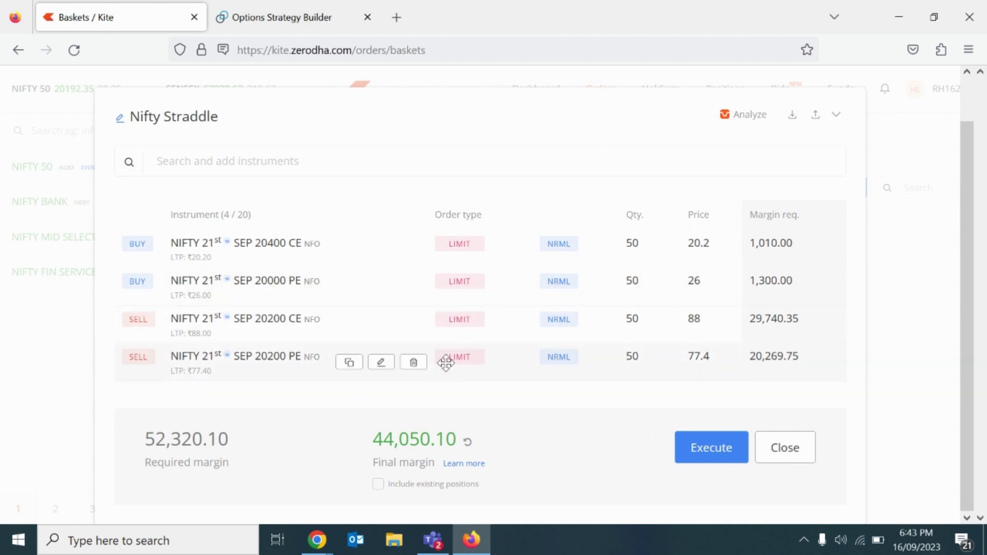
pyautogui.press('Escape')
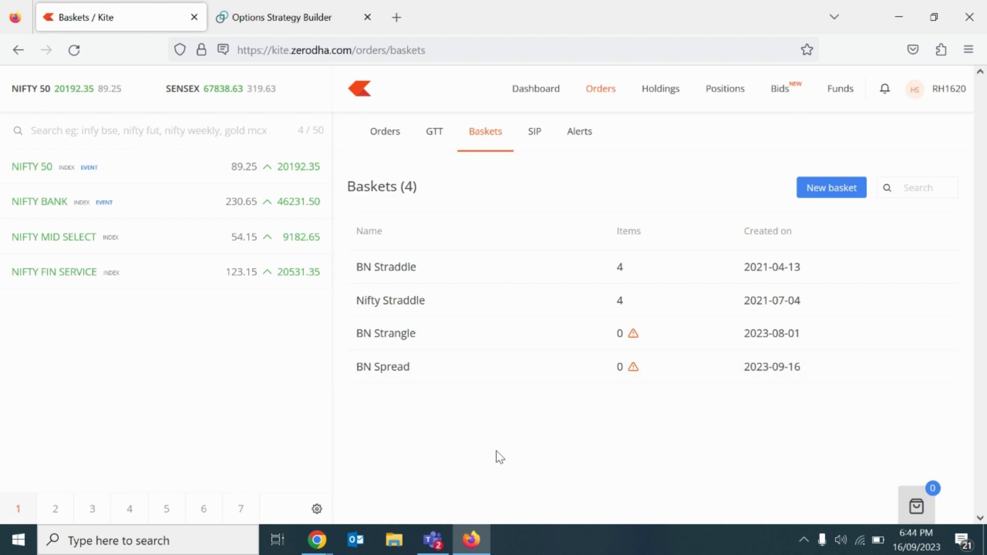
# Open the BN Strangle basket and add a limit sell order for BANKNIFTY SEP 47500 CE, quantity 15 at price 49.
pyautogui.click(387, 333)
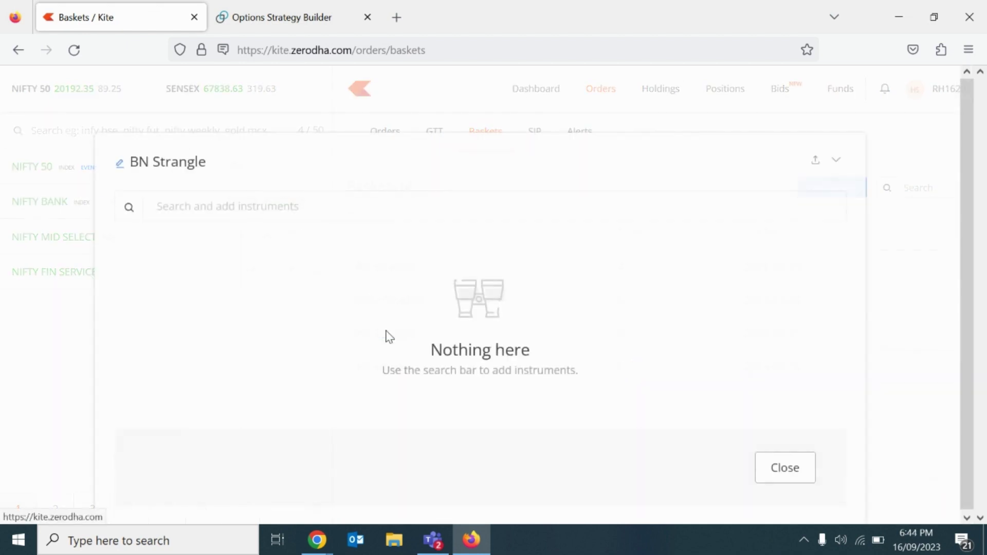
pyautogui.click(259, 213)
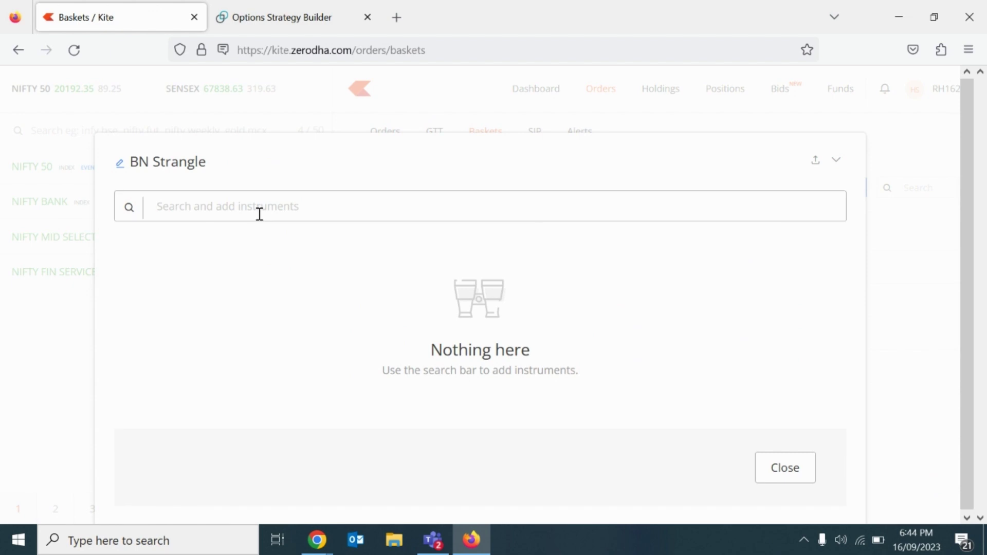
pyautogui.write('47500')
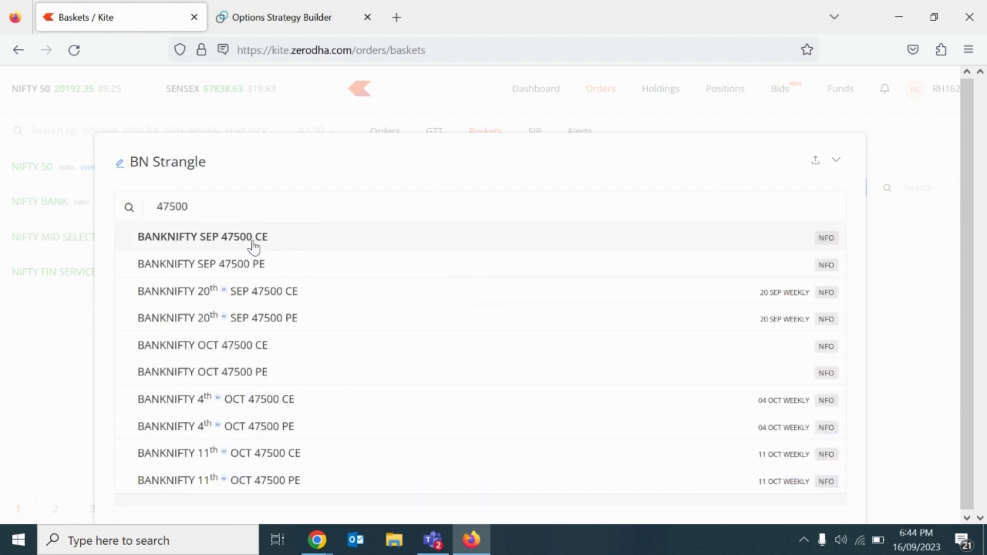
pyautogui.click(253, 241)
pyautogui.click(668, 212)
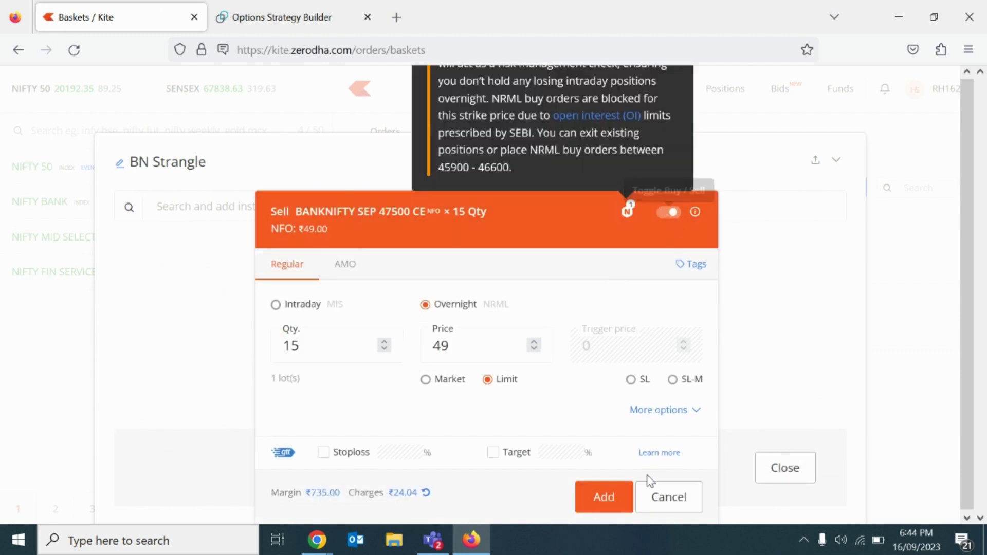
pyautogui.click(611, 506)
# Add a limit sell order for BANKNIFTY SEP 45000 PE to the basket, quantity 15 at price 69.8.
pyautogui.click(246, 206)
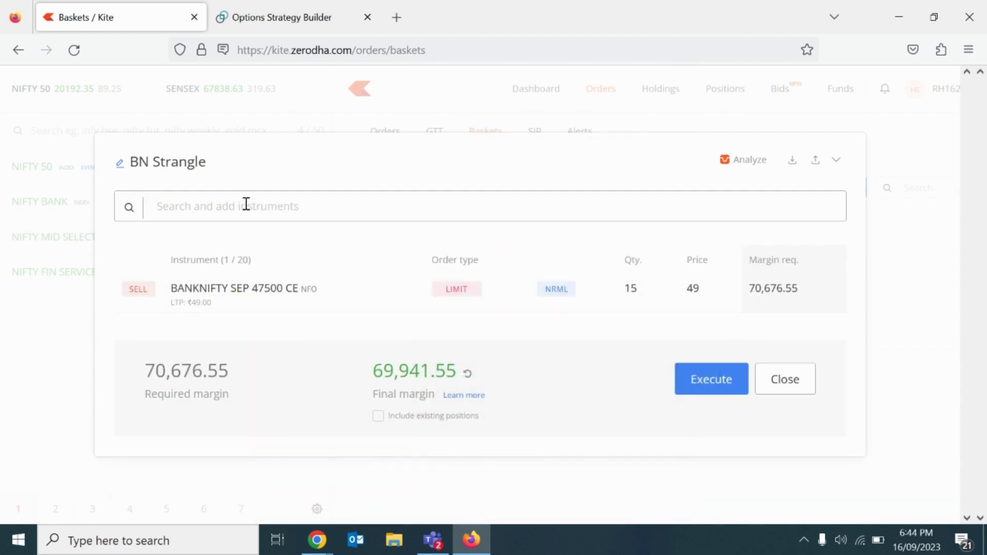
pyautogui.write('45000')
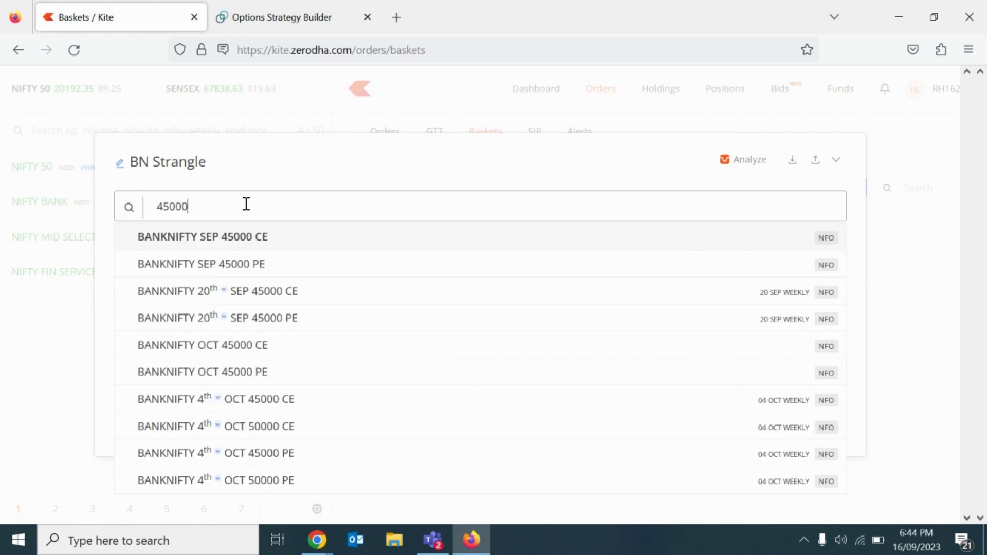
pyautogui.click(288, 271)
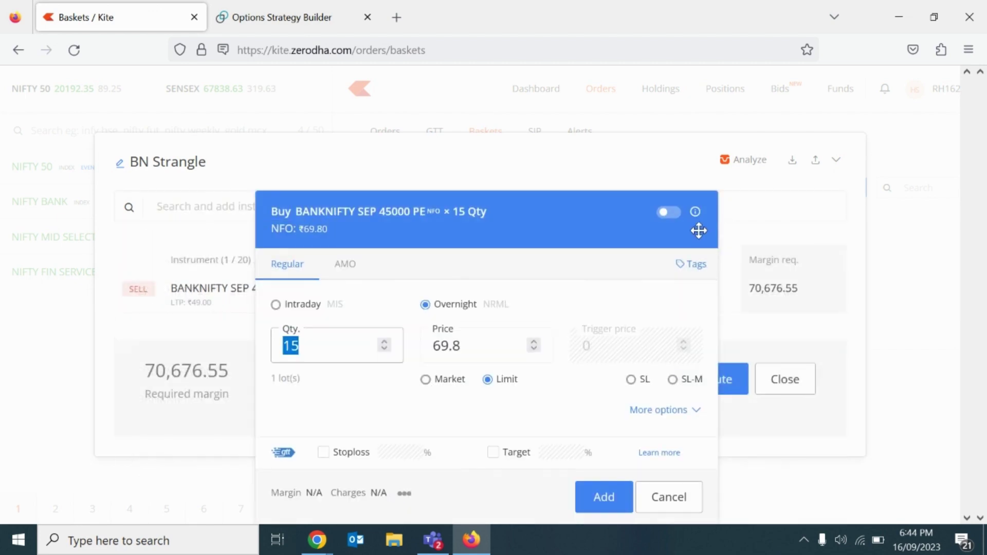
pyautogui.click(668, 211)
pyautogui.click(596, 507)
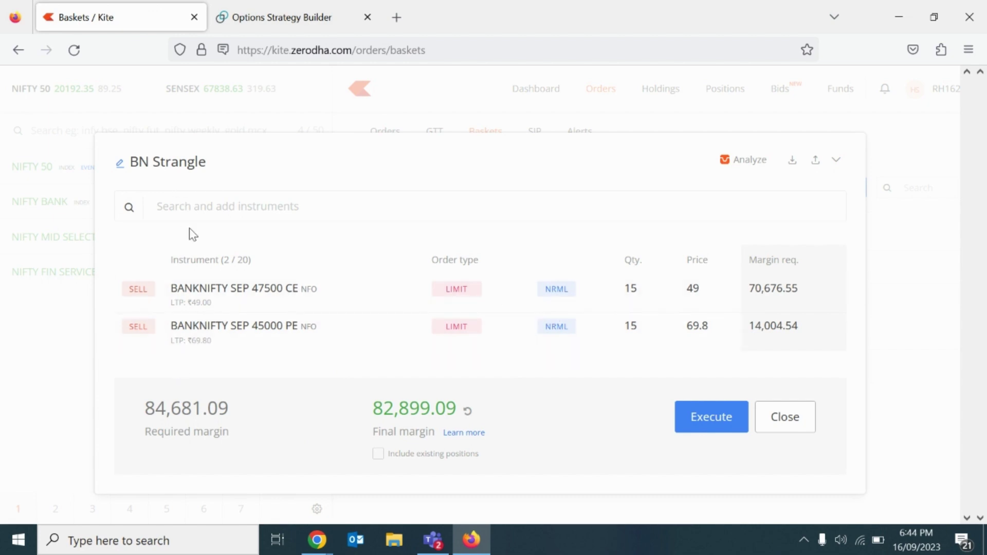
pyautogui.click(209, 207)
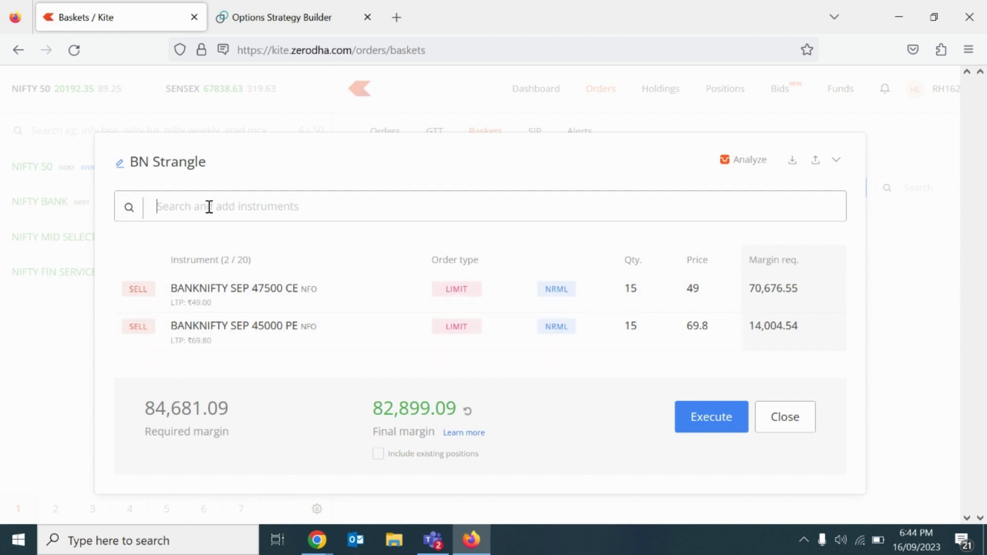
pyautogui.write('46000')
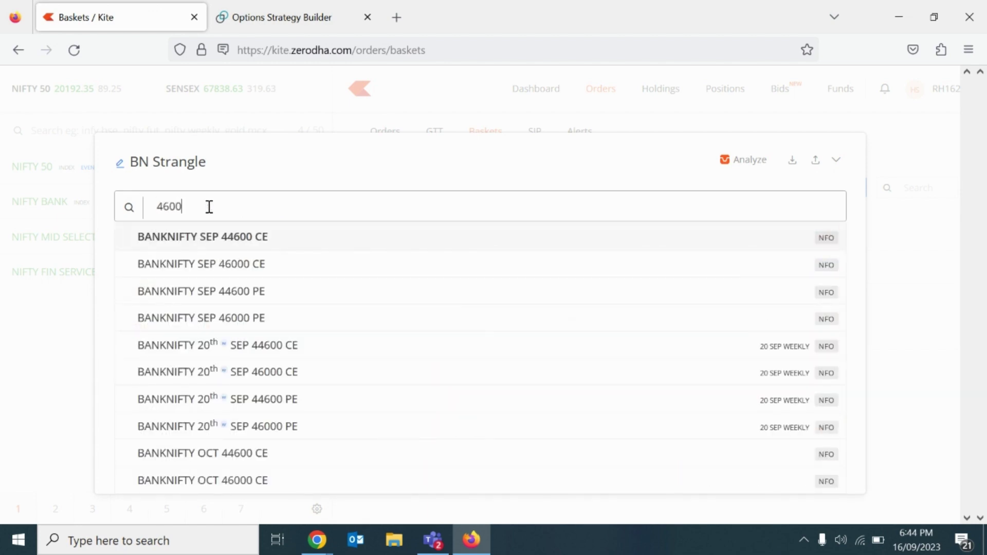
pyautogui.click(261, 238)
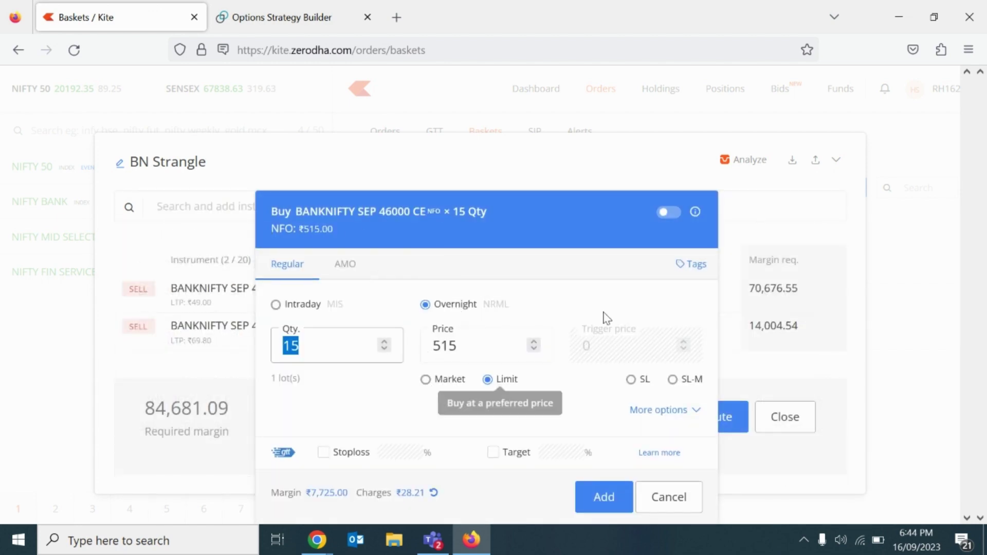
pyautogui.click(669, 494)
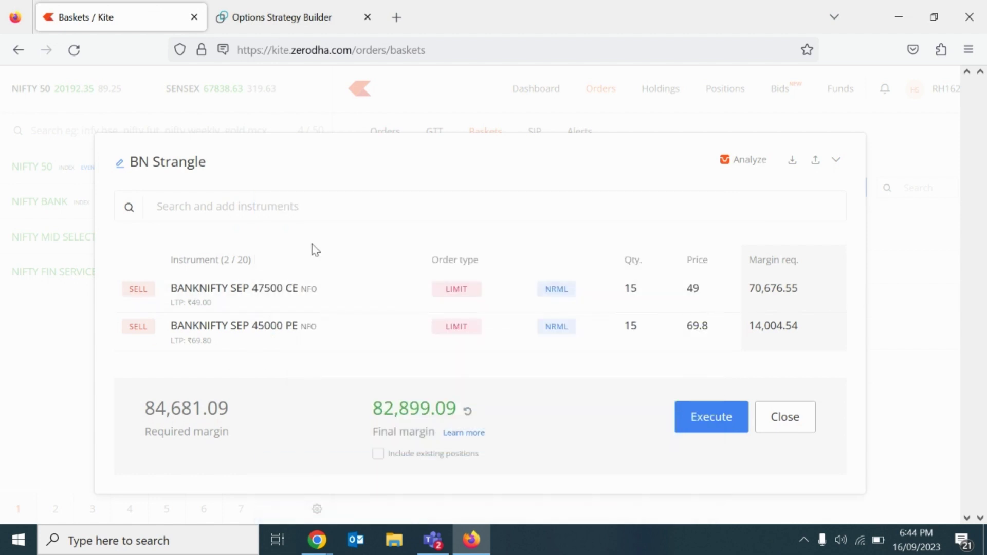
# Add a limit buy order for BANKNIFTY SEP 48000 CE to the basket, quantity 15 at price 22.45.
pyautogui.click(246, 207)
pyautogui.write('48000')
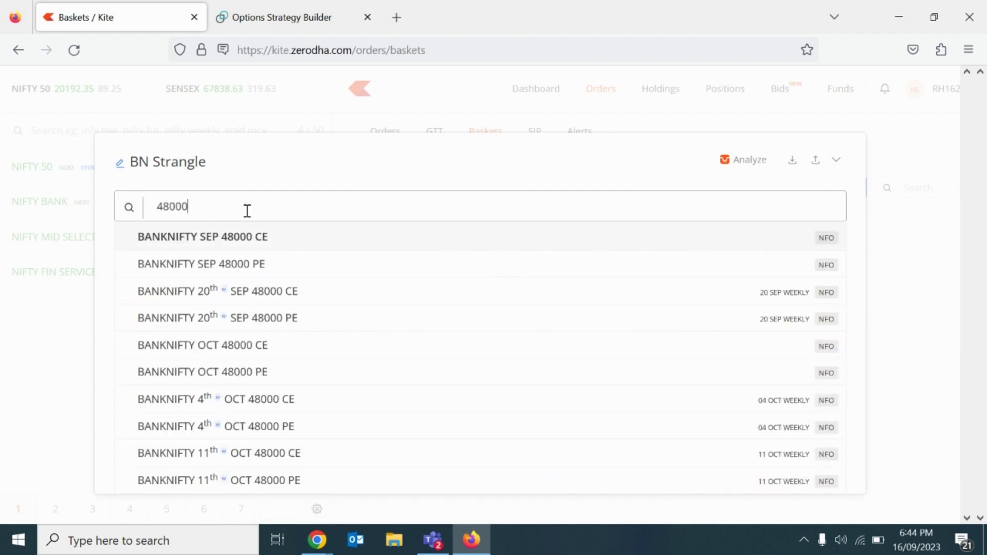
pyautogui.click(234, 237)
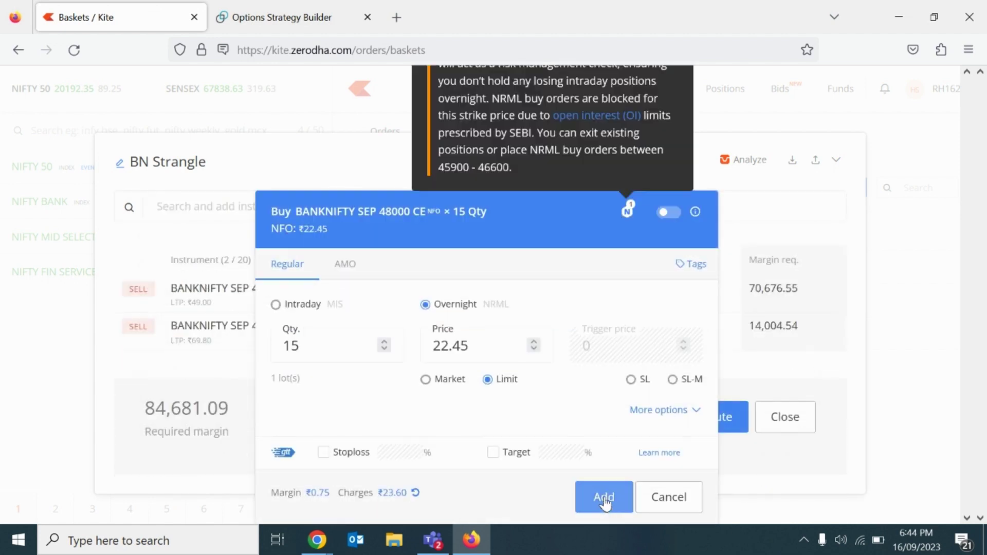
pyautogui.click(602, 503)
pyautogui.click(271, 208)
pyautogui.write('44500')
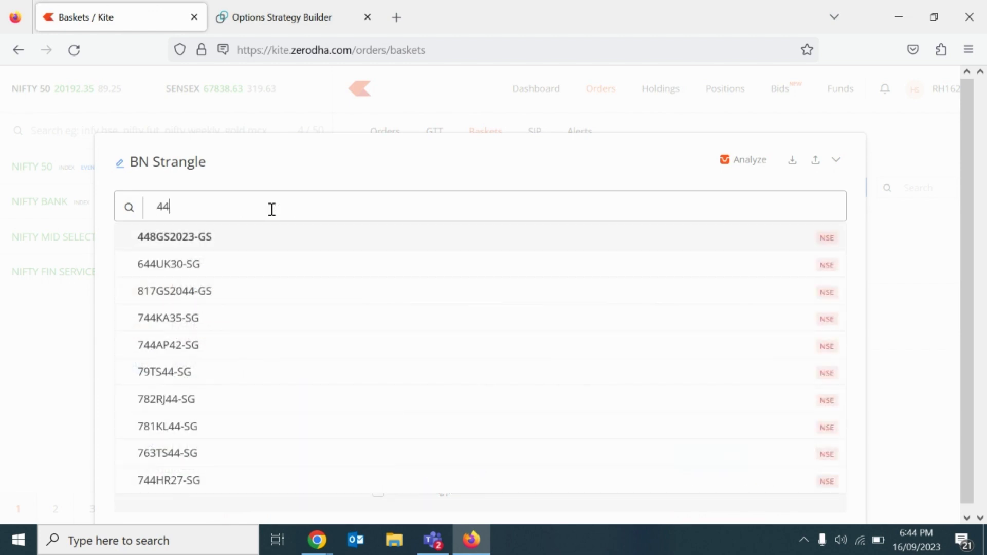
pyautogui.click(288, 323)
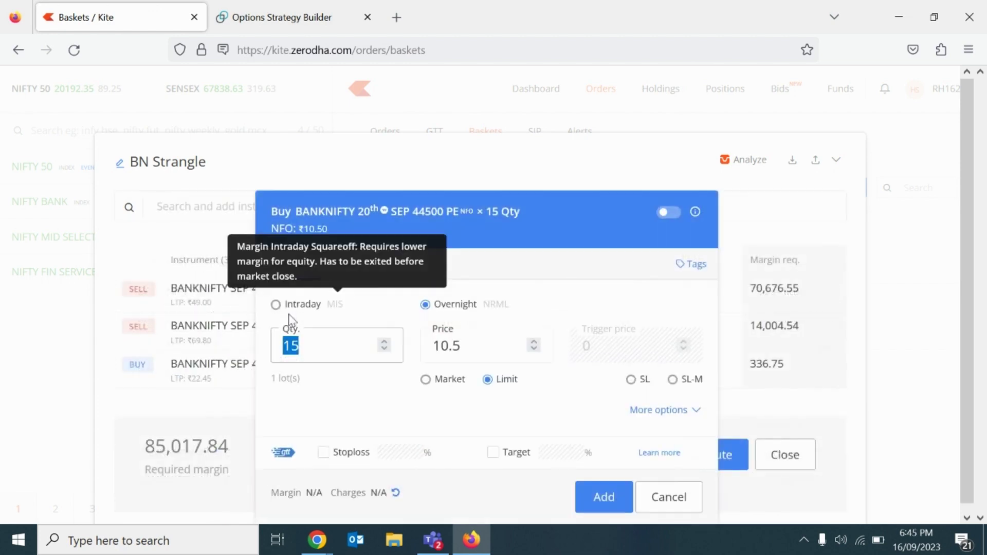
pyautogui.click(668, 497)
# Add a limit buy order for the monthly BANKNIFTY SEP 44500 PE to the basket, quantity 15 at price 44.5.
pyautogui.write('44500')
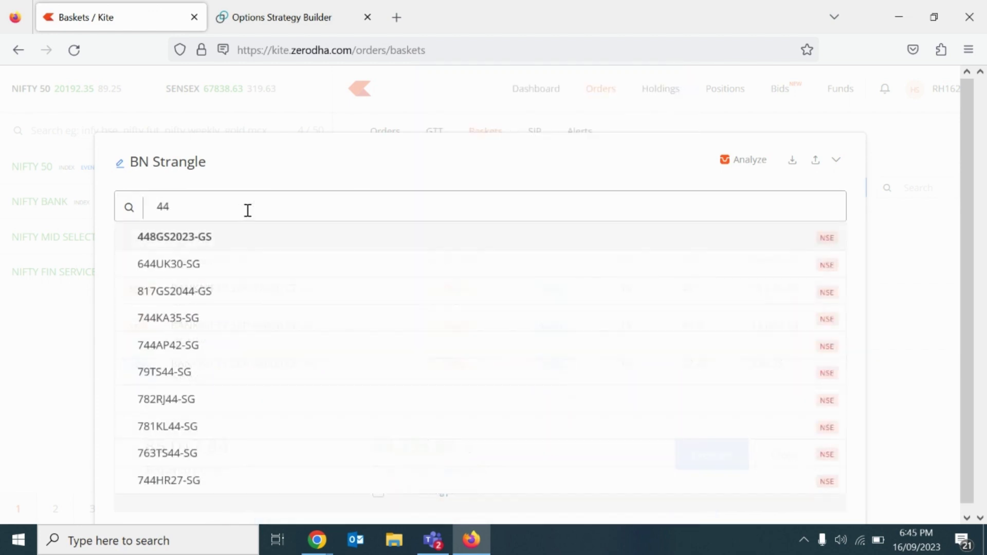
pyautogui.click(257, 264)
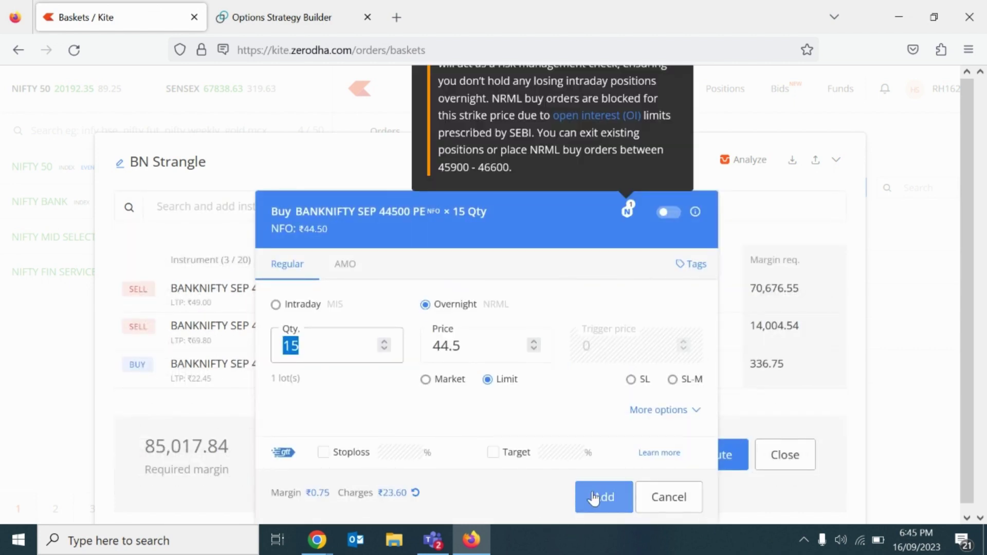
pyautogui.click(600, 496)
# Move the 48000 CE and 44500 PE buy orders above both sell orders, and close the BN Strangle basket.
pyautogui.moveTo(180, 383); pyautogui.dragTo(205, 315)
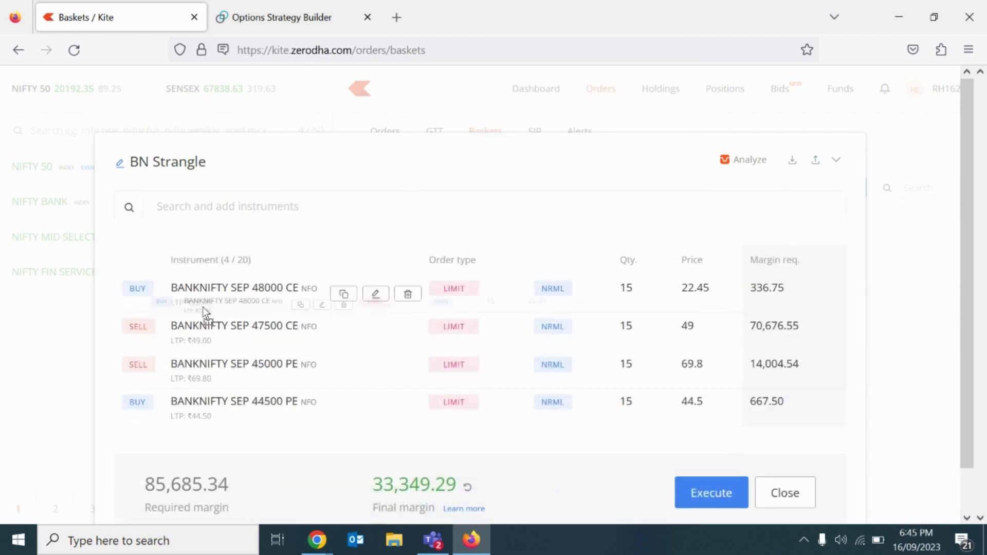
pyautogui.moveTo(196, 407); pyautogui.dragTo(210, 324)
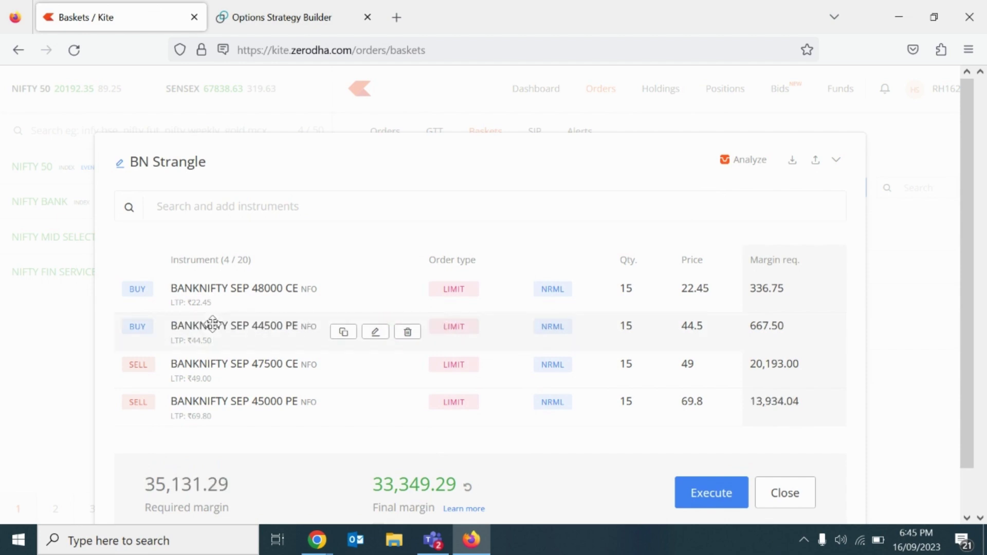
pyautogui.scroll(-2, 541, 451)
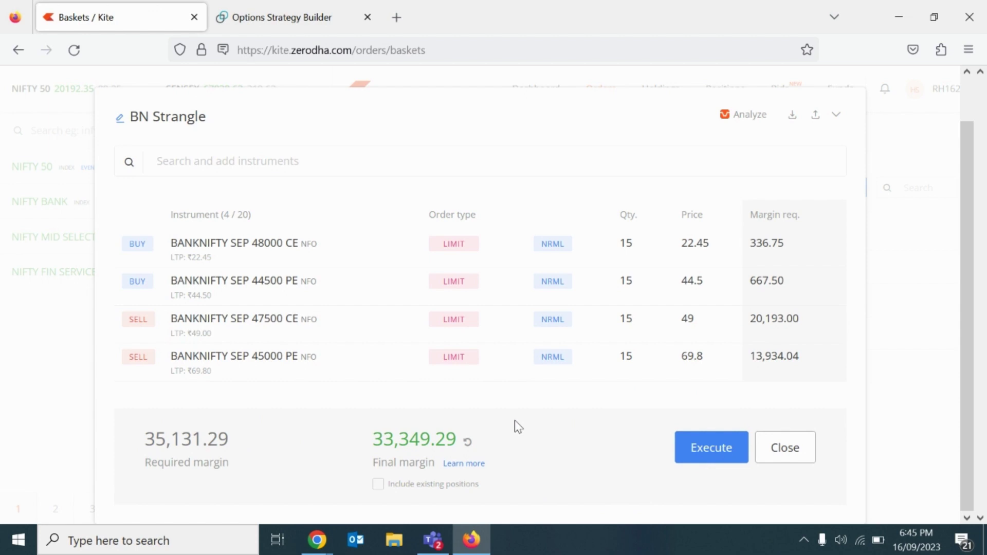
pyautogui.click(775, 456)
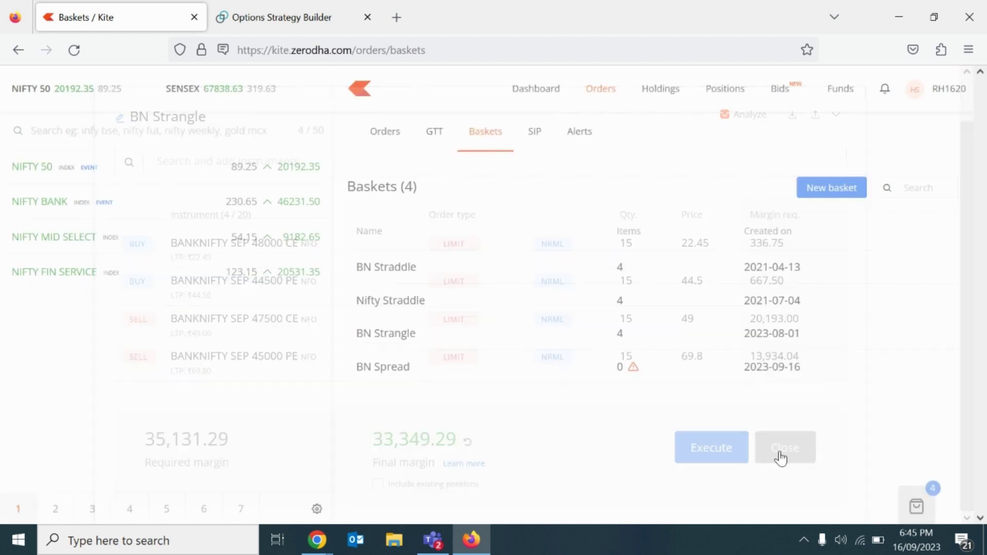